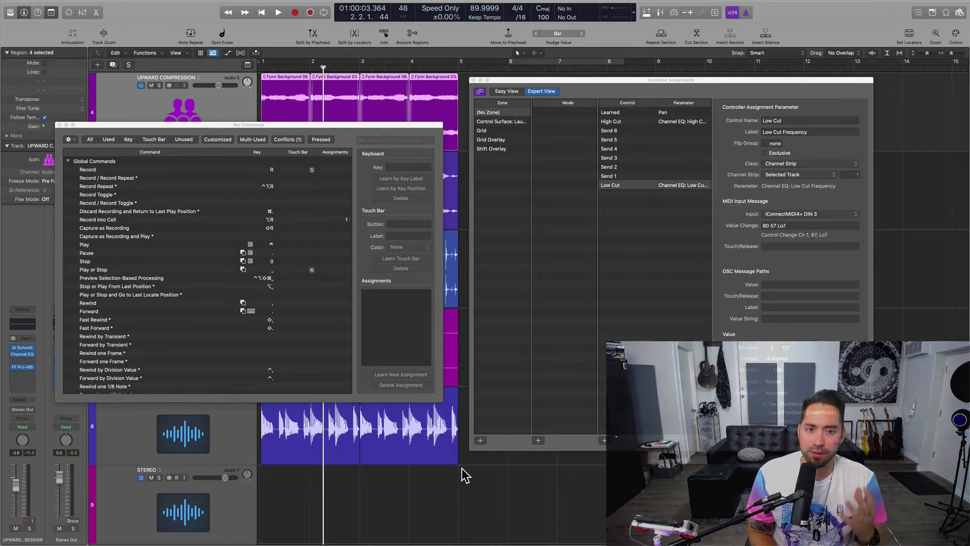
Bring Key Commands forward and select Record to show its R key assignment.
{"action": "left_click", "coordinate": [378, 124]}
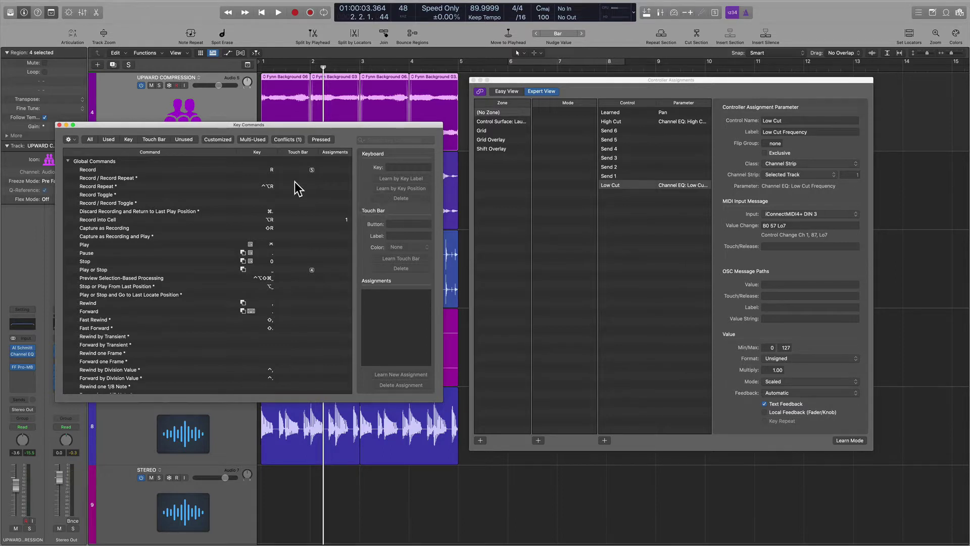
{"action": "left_click", "coordinate": [241, 171]}
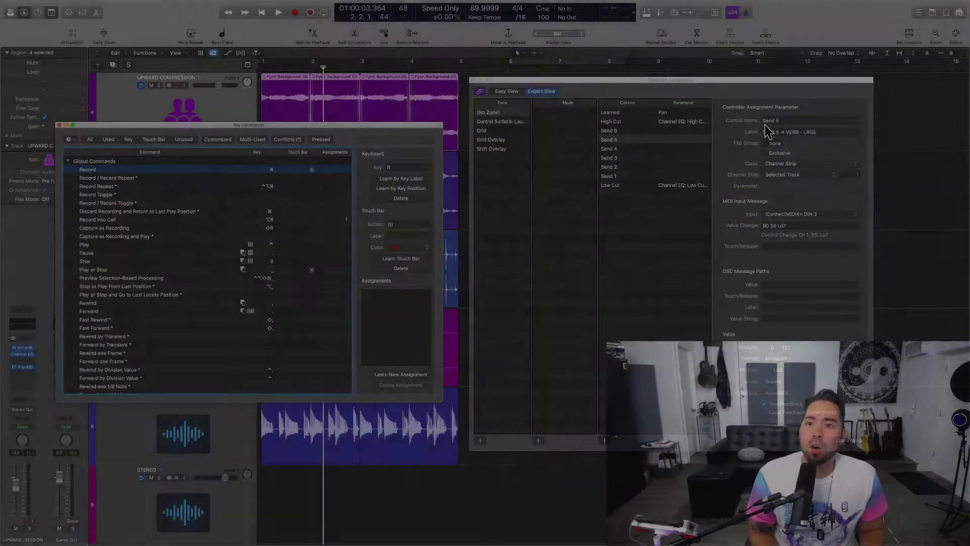
{"action": "left_click", "coordinate": [726, 79]}
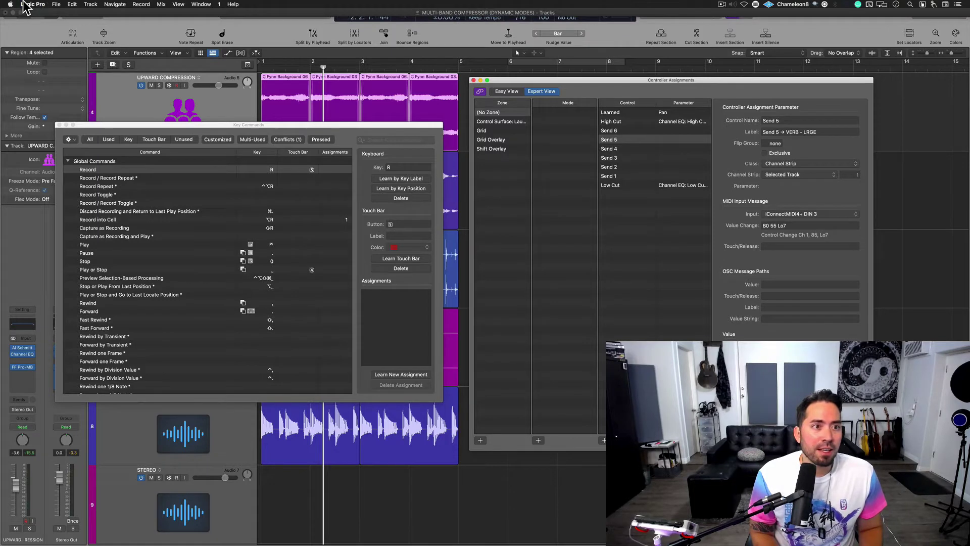
{"action": "left_click", "coordinate": [25, 4]}
{"action": "mouse_move", "coordinate": [61, 34]}
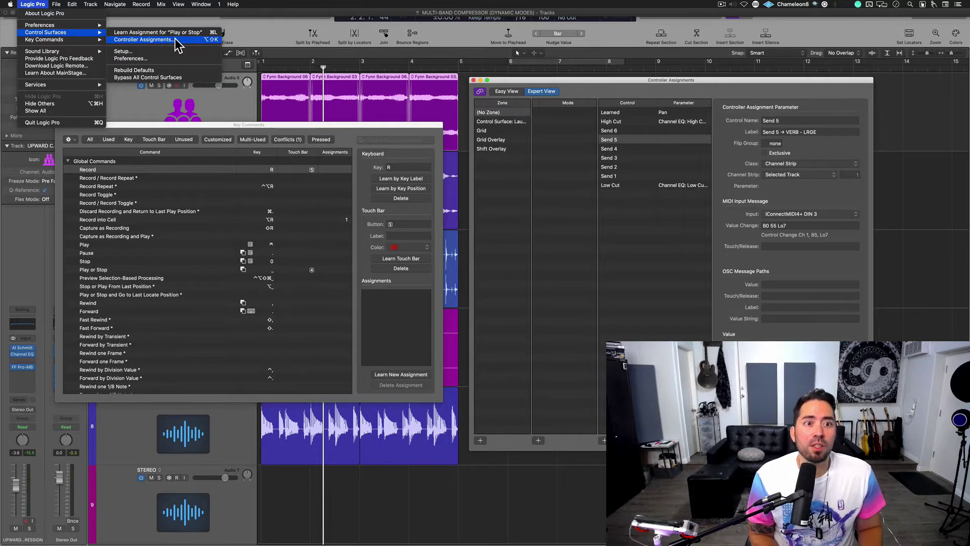
{"action": "left_click", "coordinate": [610, 90]}
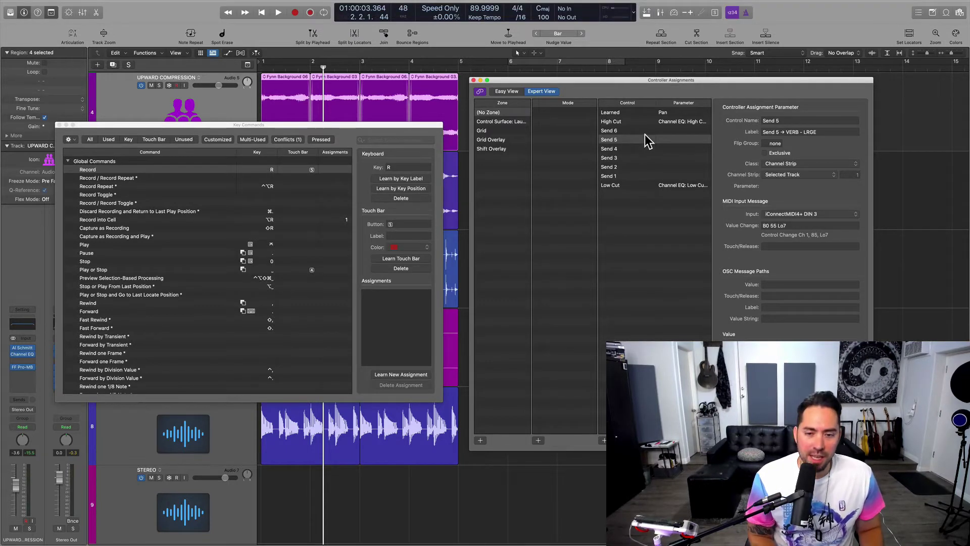
Close Key Commands, move the Channel EQ window over the tracks, then close it.
{"action": "left_click", "coordinate": [60, 125]}
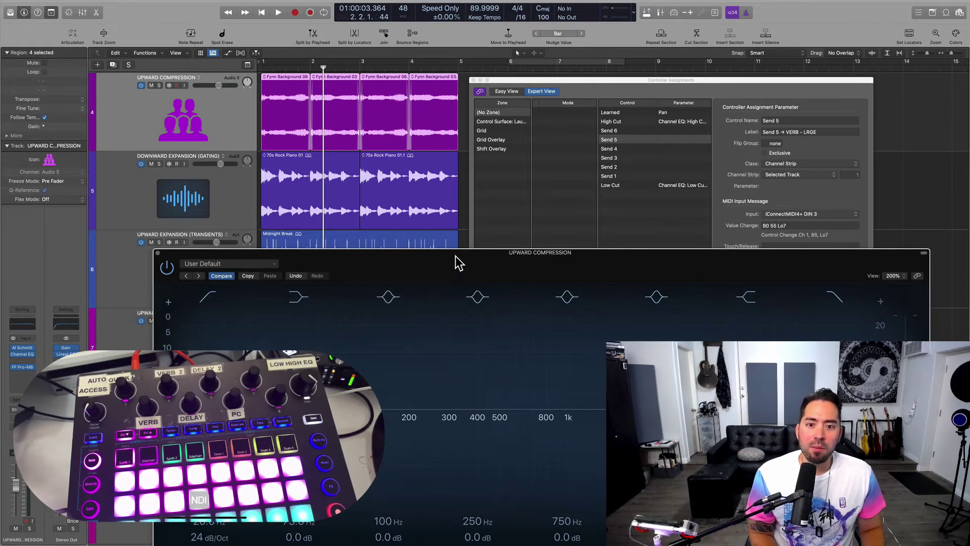
{"action": "left_click_drag", "start_coordinate": [459, 262], "coordinate": [402, 87]}
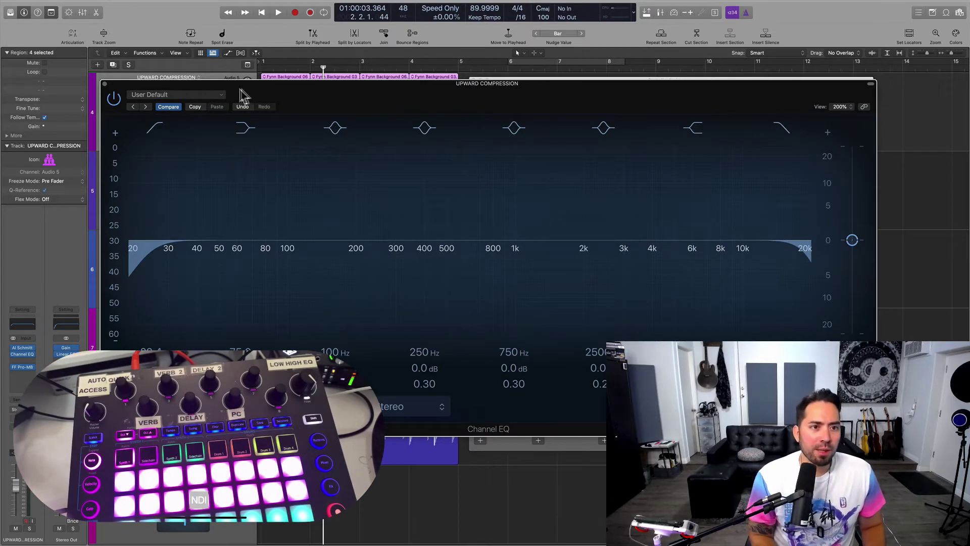
{"action": "left_click", "coordinate": [104, 84]}
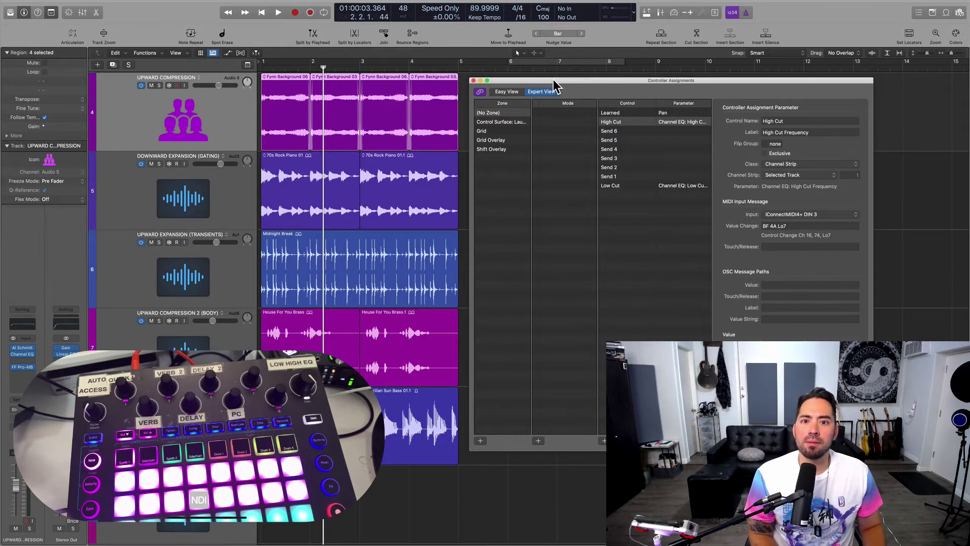
Move Controller Assignments further left and select the UPWARD EXPANSION (TRANSIENTS) track.
{"action": "left_click_drag", "start_coordinate": [553, 80], "coordinate": [341, 73]}
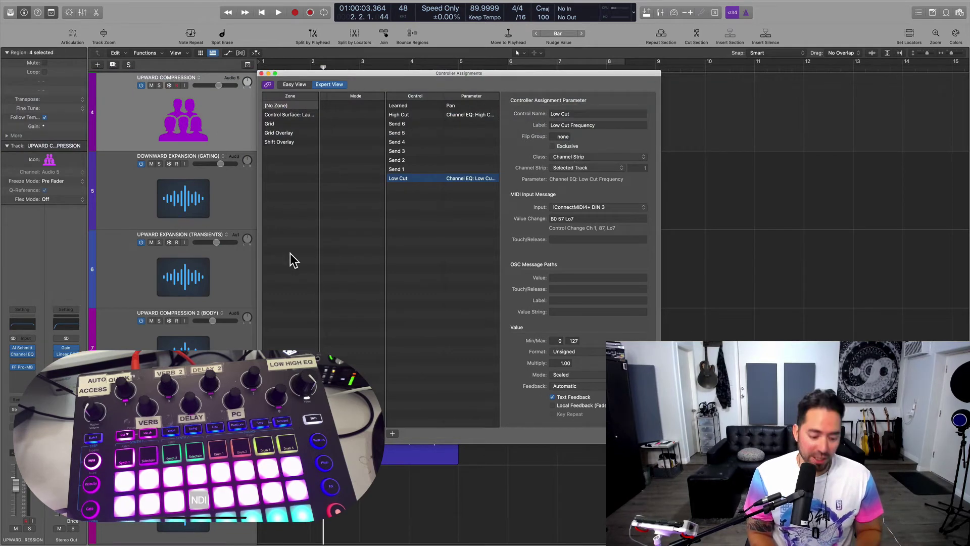
{"action": "left_click", "coordinate": [210, 278]}
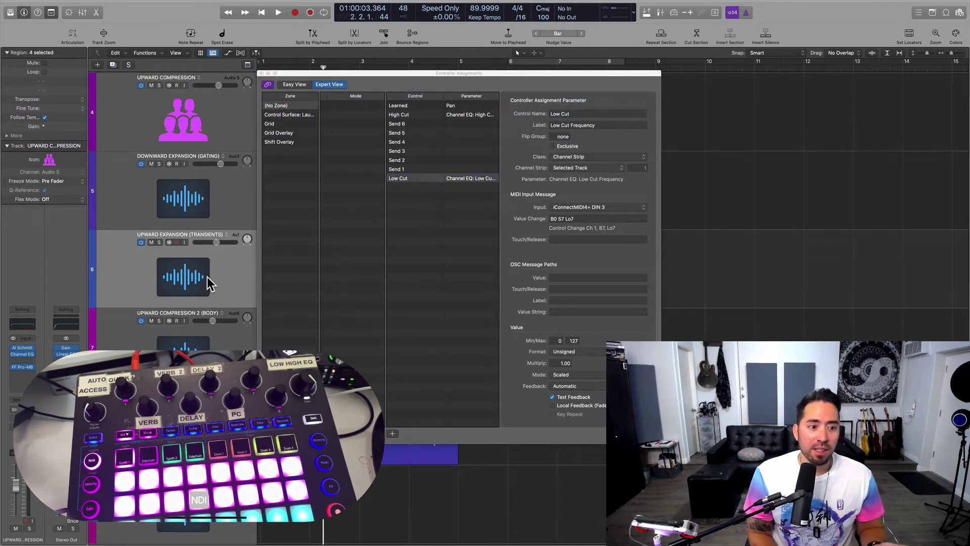
Insert a Channel EQ on the transients track and move its window up and left.
{"action": "left_click", "coordinate": [28, 322]}
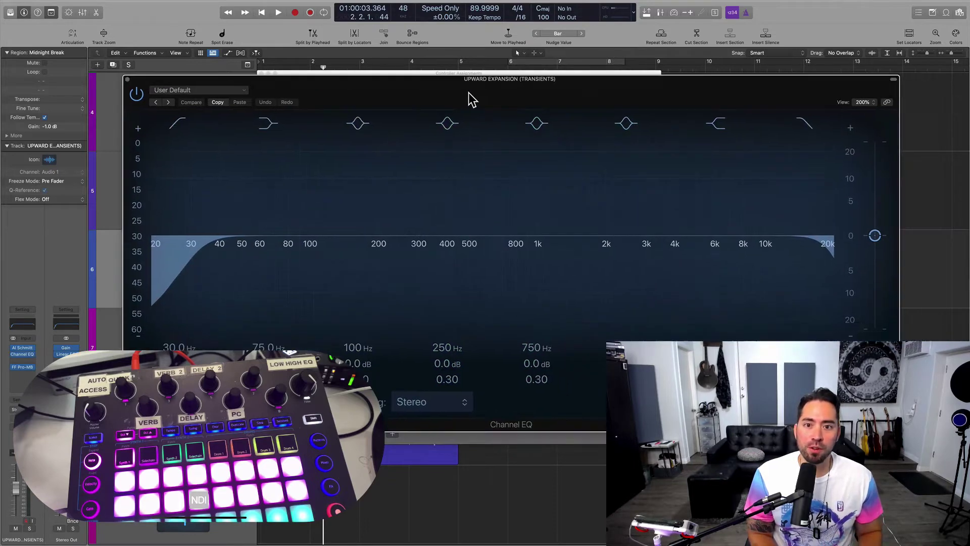
{"action": "left_click_drag", "start_coordinate": [471, 98], "coordinate": [468, 92]}
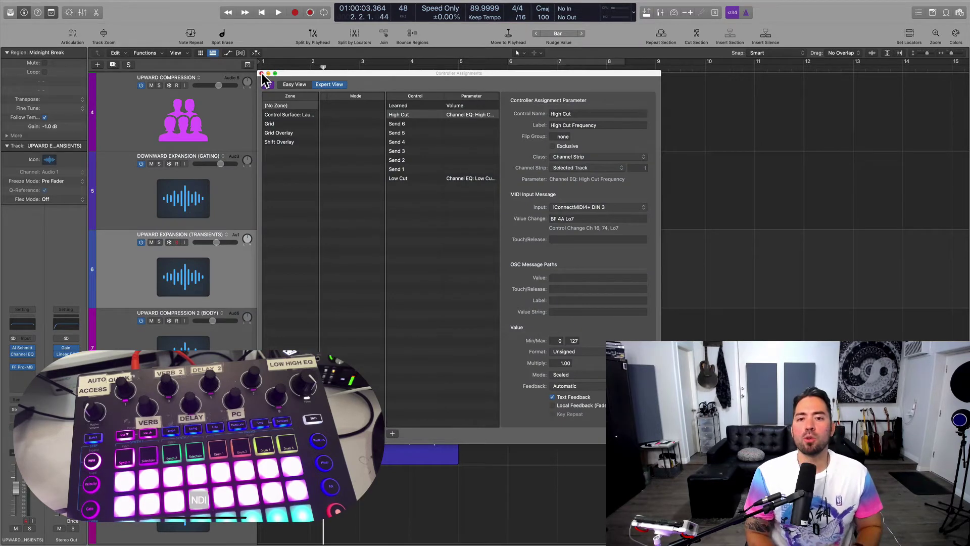
Select Send 1 through Send 6 in the Controller Assignments Control column.
{"action": "left_click", "coordinate": [429, 169]}
{"action": "left_click", "coordinate": [418, 125], "text": "shift"}
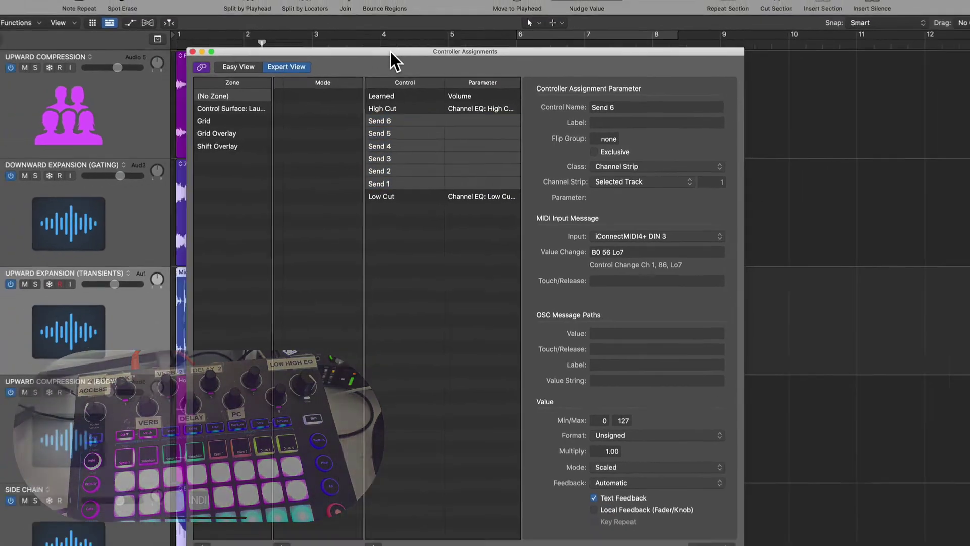
Add three sends on the transients channel strip to Bus 1, Bus 21 and Bus 16.
{"action": "left_click", "coordinate": [12, 427]}
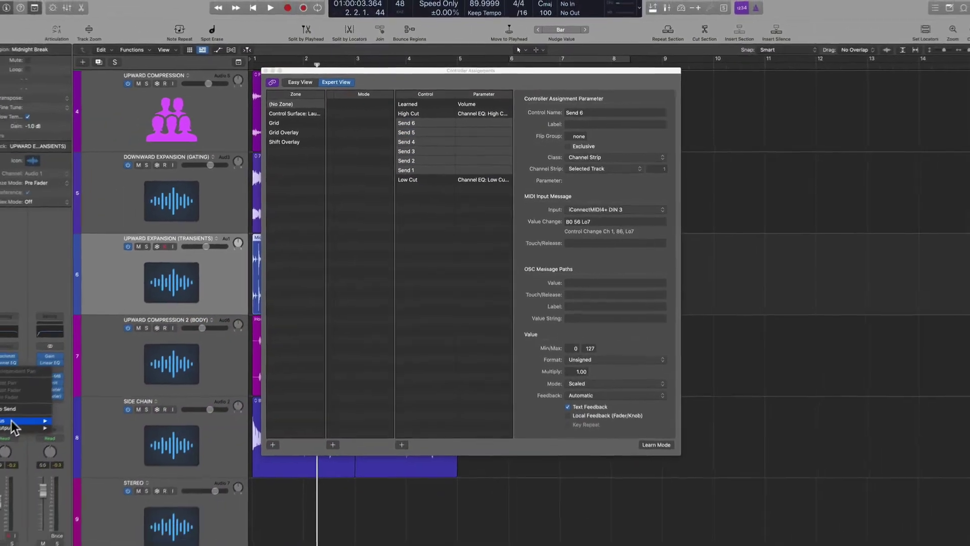
{"action": "mouse_move", "coordinate": [13, 422]}
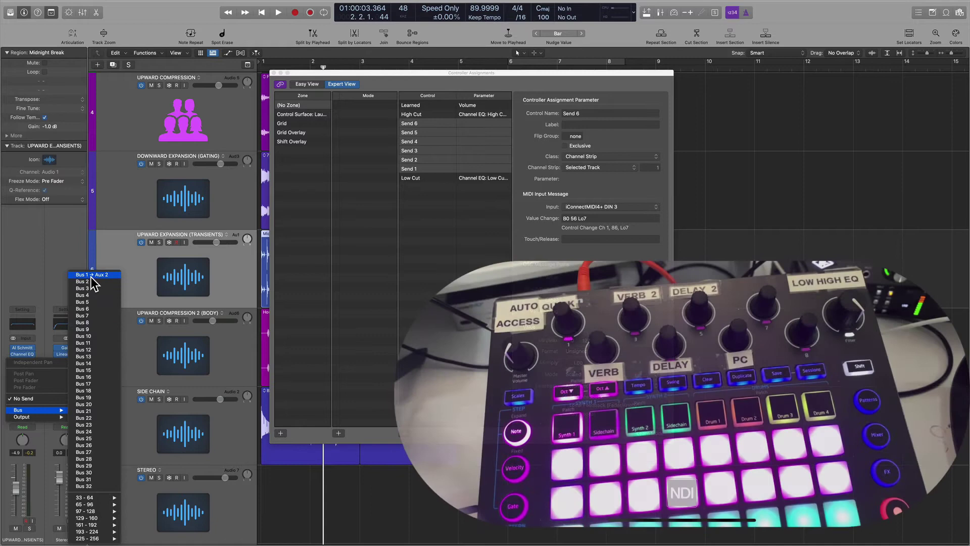
{"action": "left_click", "coordinate": [91, 274]}
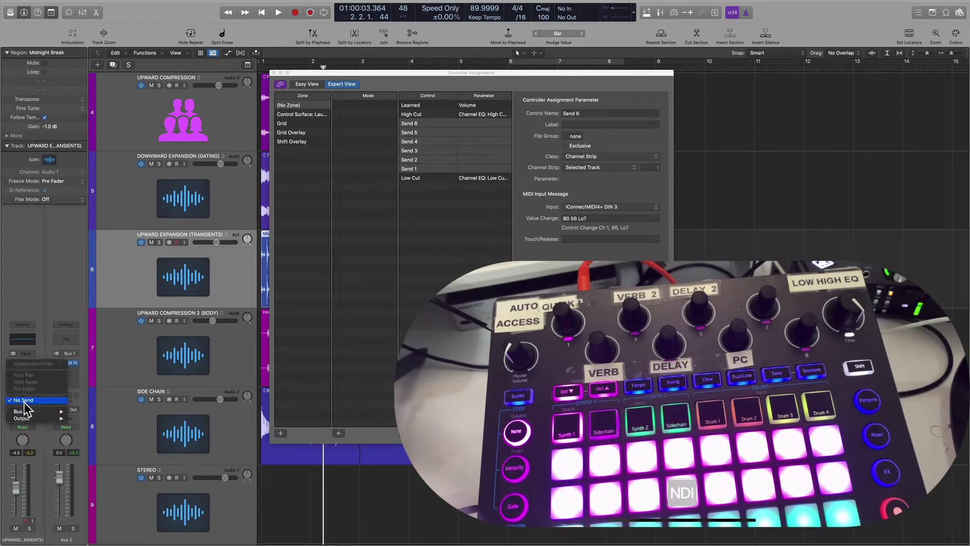
{"action": "mouse_move", "coordinate": [29, 410]}
{"action": "left_click", "coordinate": [81, 411]}
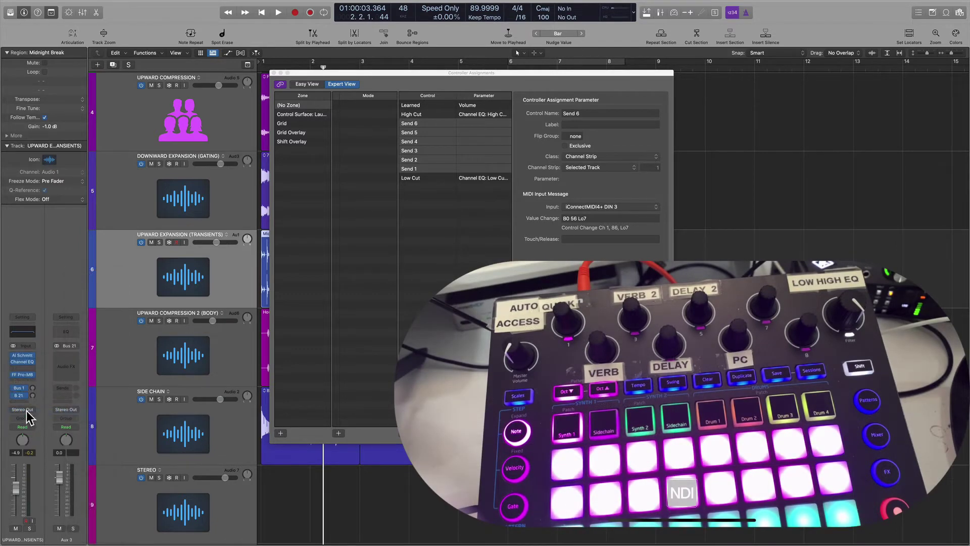
{"action": "left_click", "coordinate": [26, 403]}
{"action": "mouse_move", "coordinate": [31, 415]}
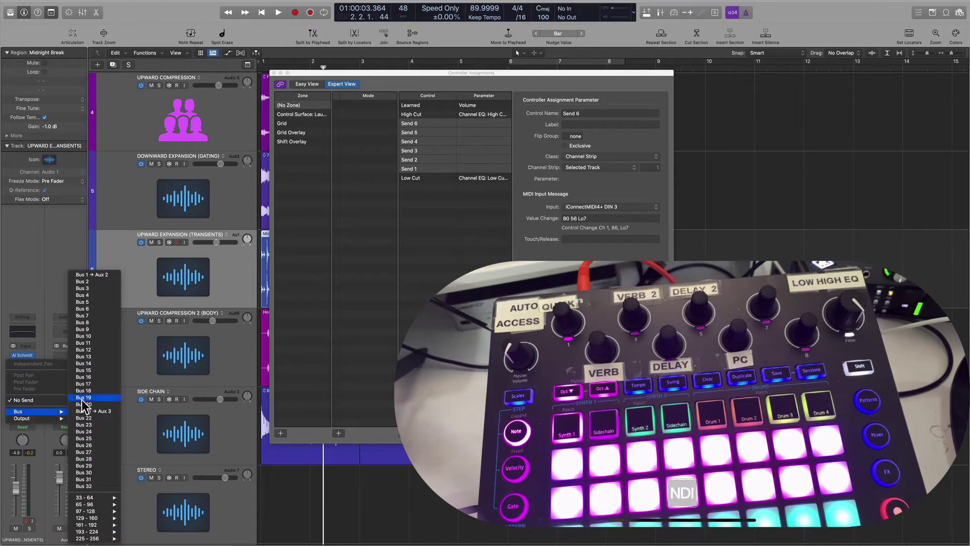
{"action": "left_click", "coordinate": [88, 378]}
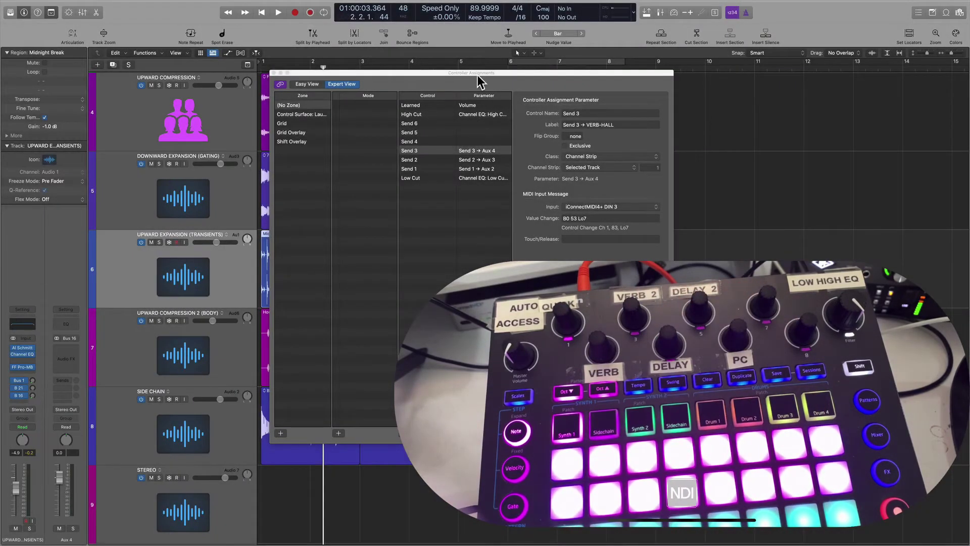
Nudge the Controller Assignments window into a new position.
{"action": "left_click_drag", "start_coordinate": [477, 75], "coordinate": [466, 78]}
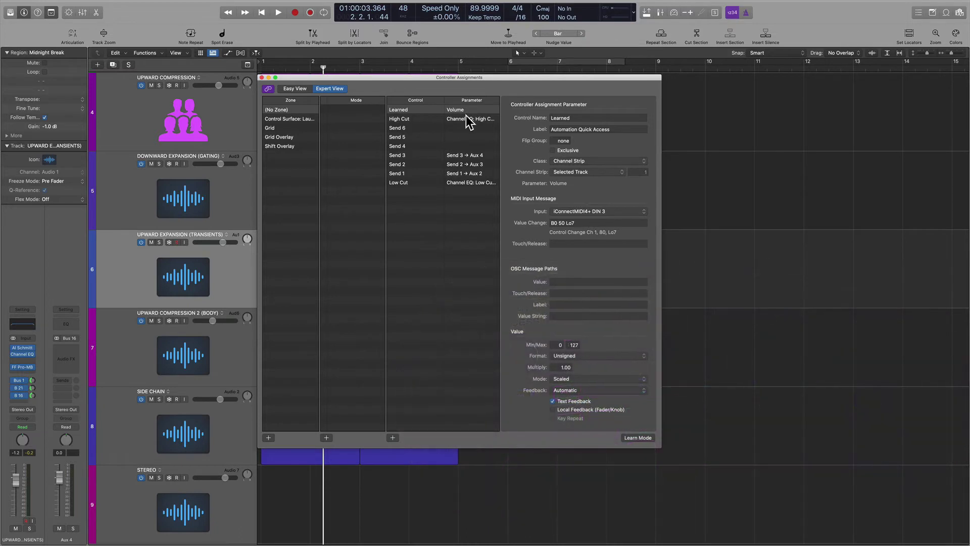
Move Controller Assignments, review the High Cut and Low Cut assignments, then close it.
{"action": "left_click_drag", "start_coordinate": [471, 78], "coordinate": [497, 68]}
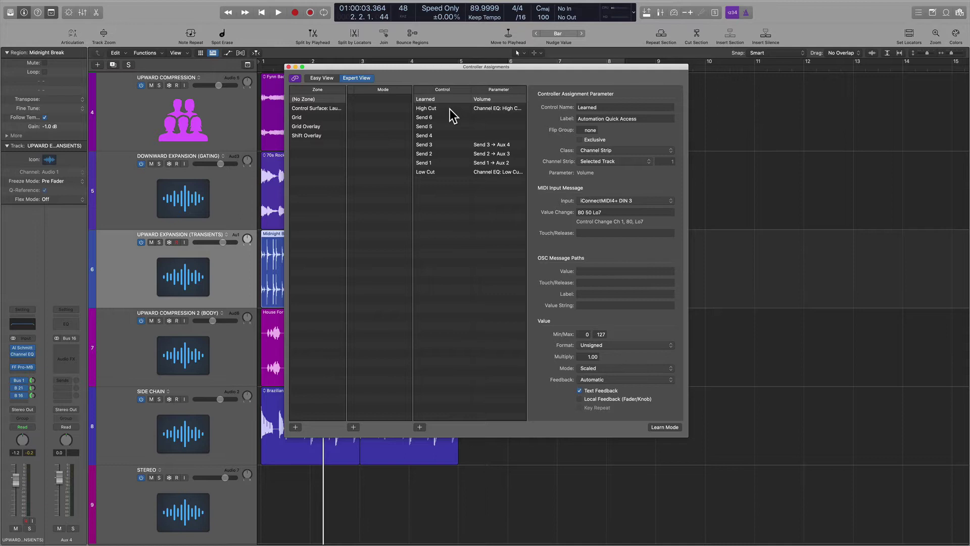
{"action": "left_click", "coordinate": [433, 108]}
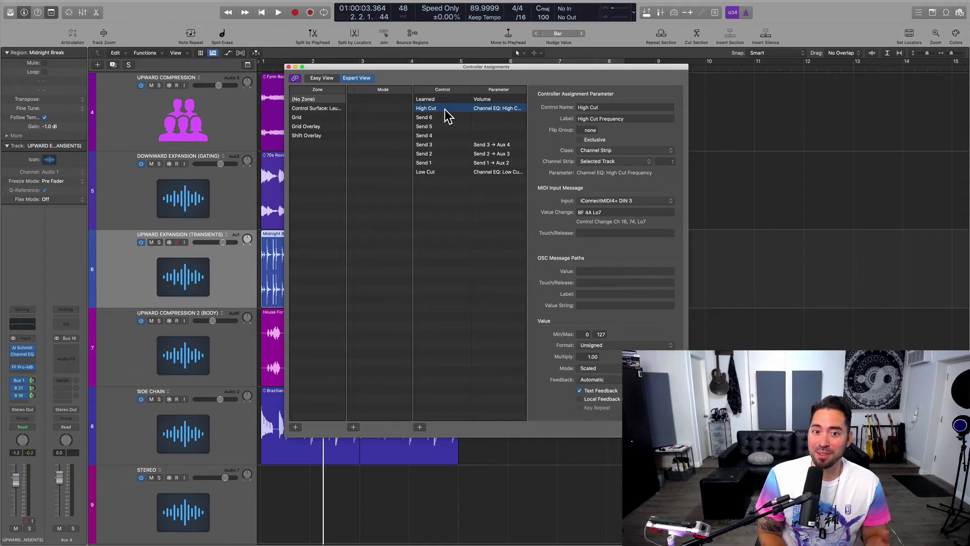
{"action": "left_click", "coordinate": [456, 174]}
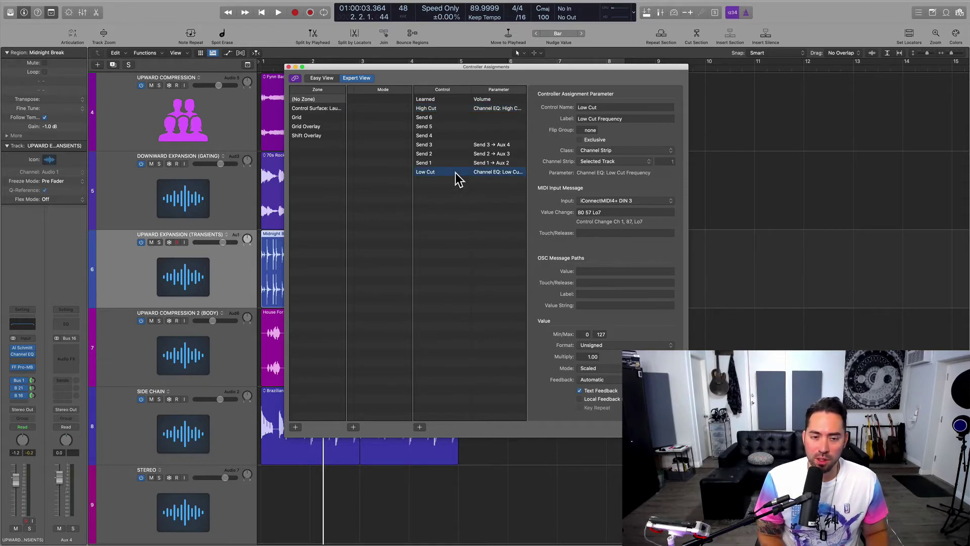
{"action": "left_click", "coordinate": [288, 67]}
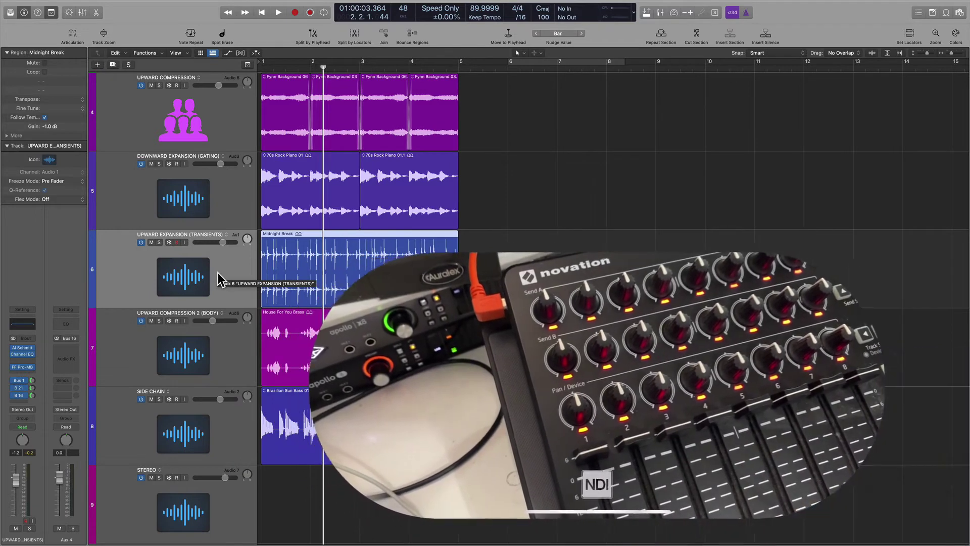
Deselect the Midnight Break region and reopen Controller Assignments with Option-Command-K.
{"action": "key", "text": "shift+d"}
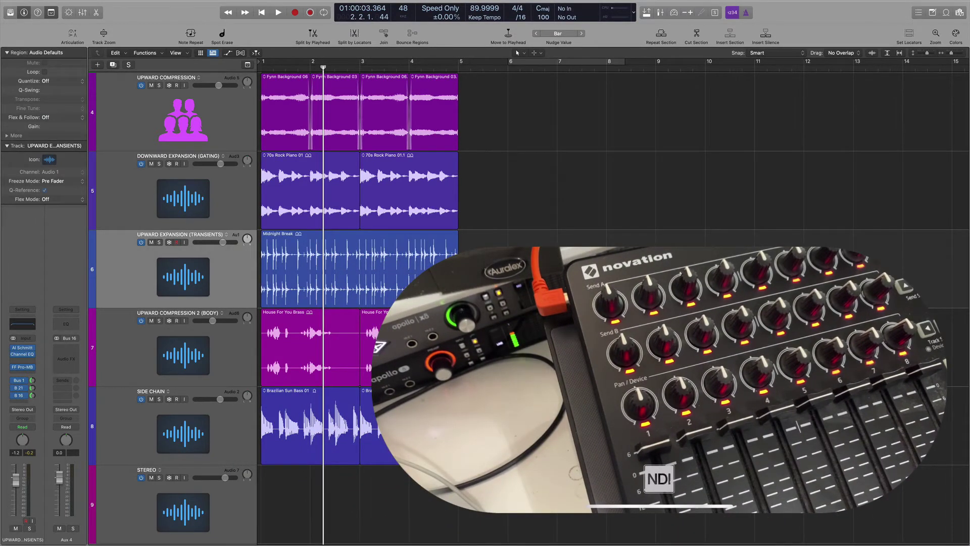
{"action": "key", "text": "alt+super+k"}
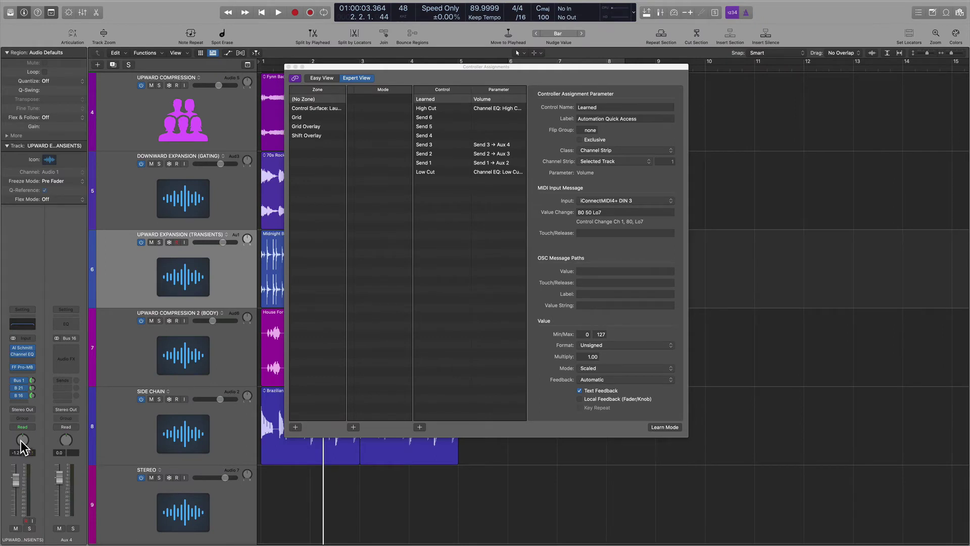
Enter Learn Mode with Command-L to begin assigning a controller knob to Pan.
{"action": "key", "text": "super+l"}
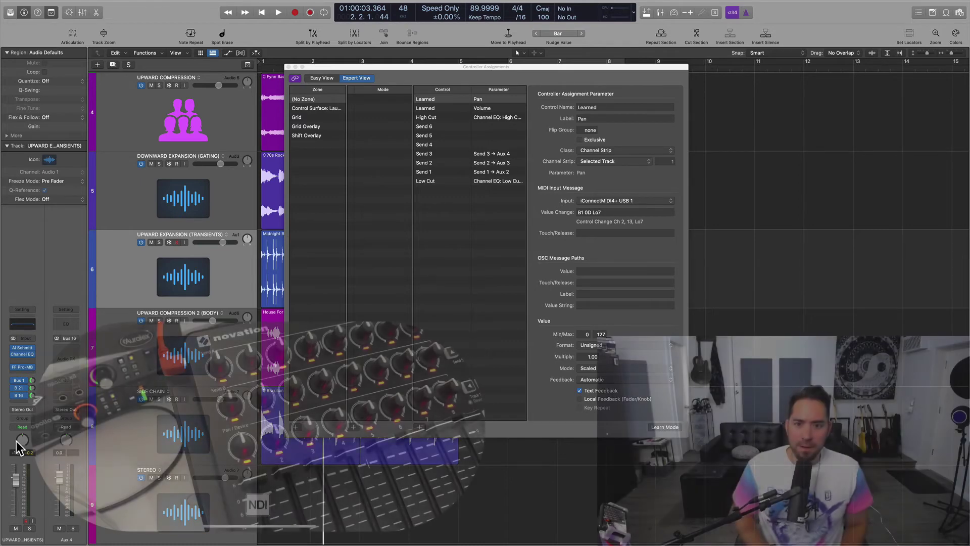
Bring the Controller Assignments window to the front so Learn Mode can be turned off.
{"action": "left_click", "coordinate": [539, 422]}
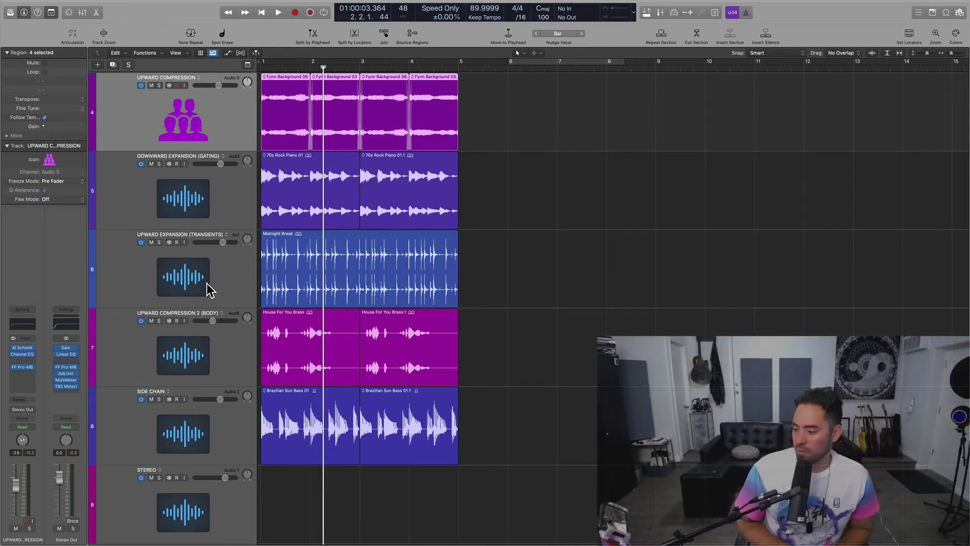
{"action": "key", "text": "x"}
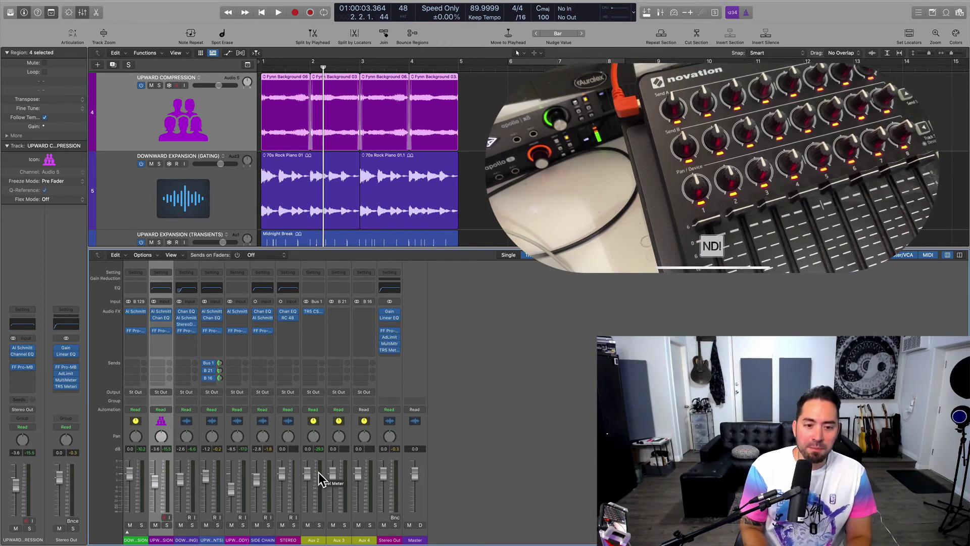
{"action": "key", "text": "x"}
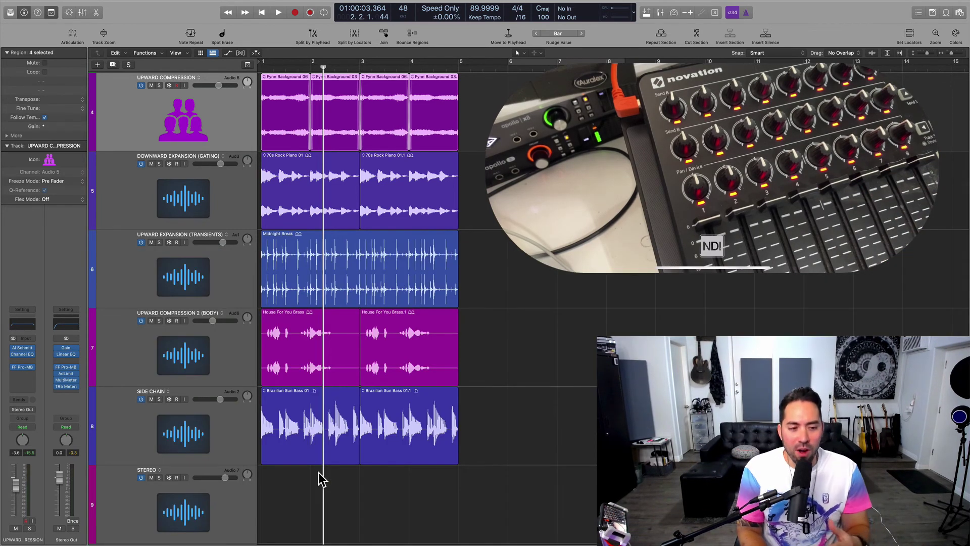